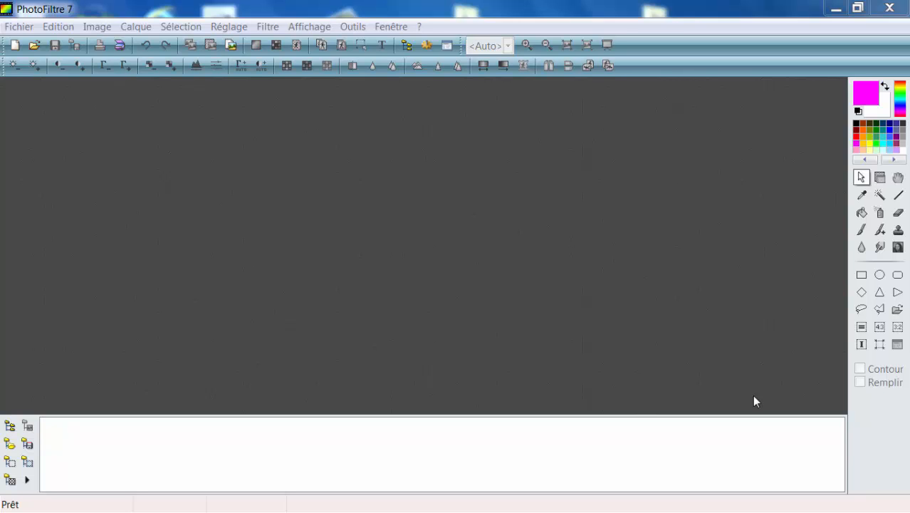
- Open the image "video lea" from the Bureau folder
{"action": "left_click", "coordinate": [35, 45]}
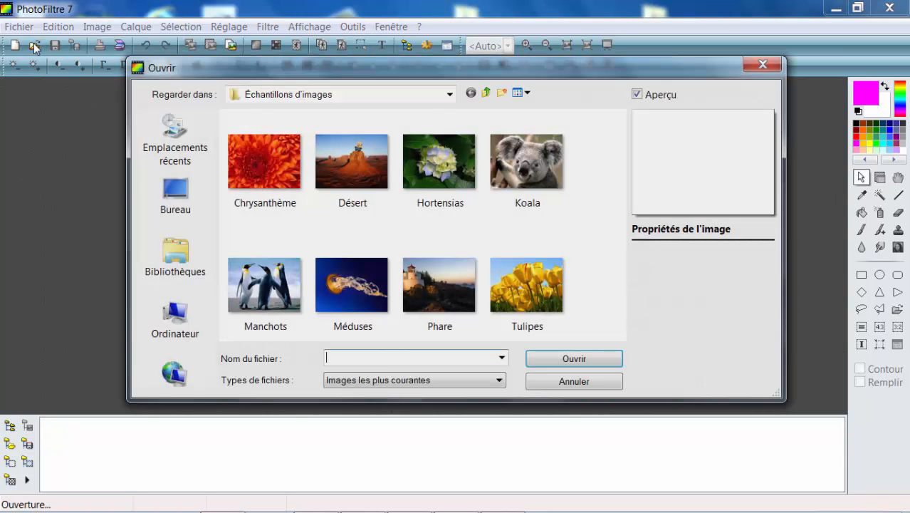
{"action": "left_click", "coordinate": [158, 204]}
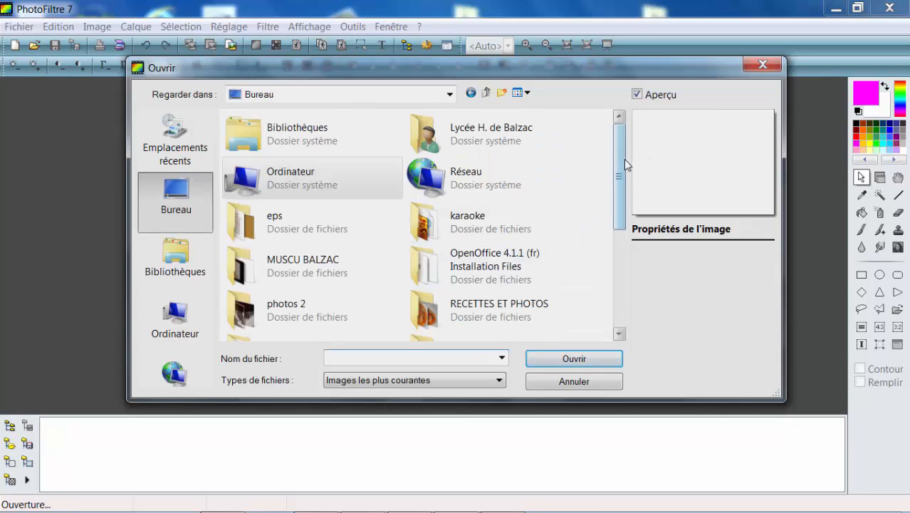
{"action": "left_click_drag", "start_coordinate": [620, 158], "coordinate": [562, 355]}
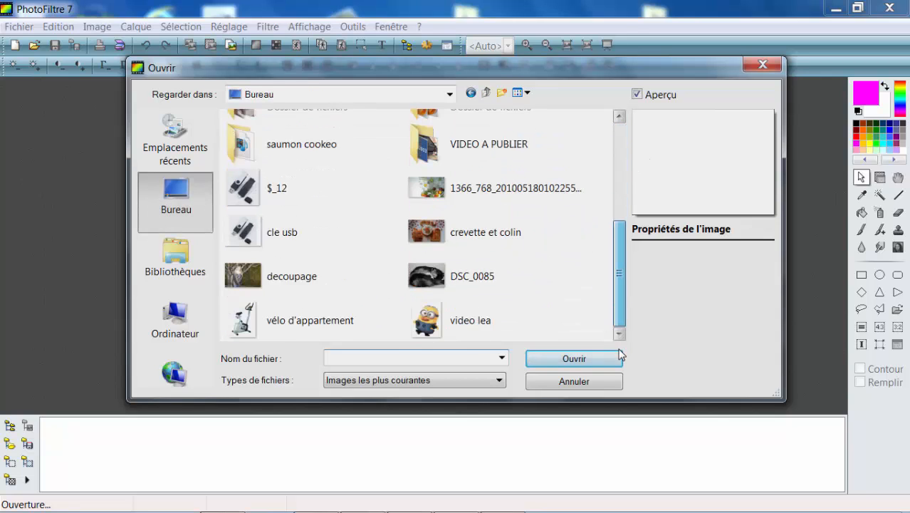
{"action": "left_click", "coordinate": [496, 331]}
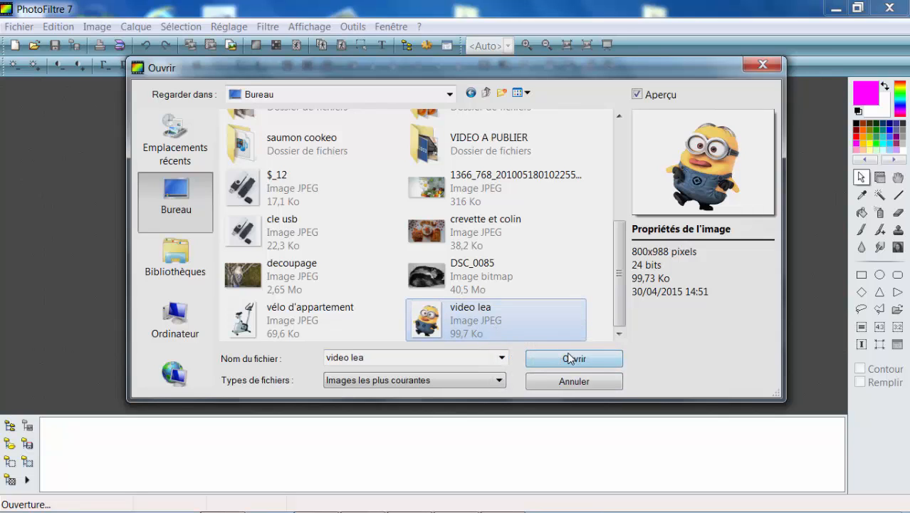
{"action": "left_click", "coordinate": [570, 360]}
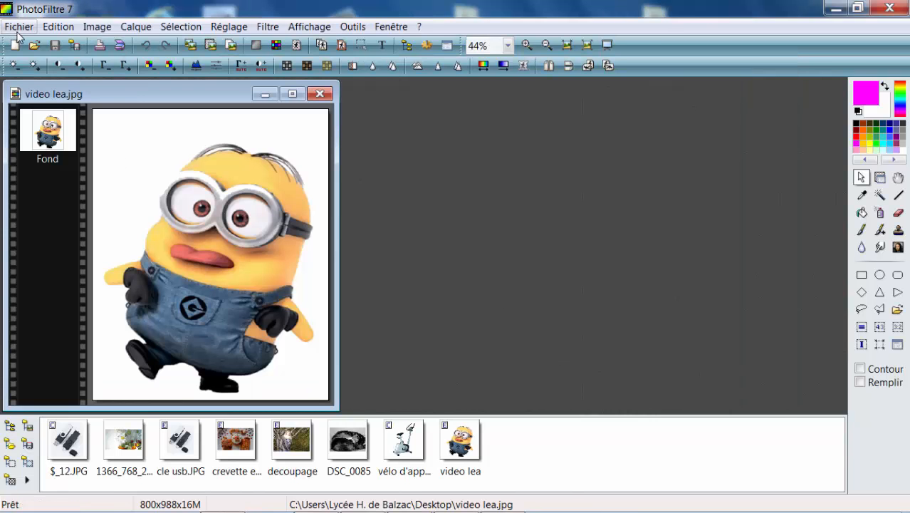
- Open the lighthouse image "Phare" from the Échantillons d'images folder in the Images library
{"action": "left_click", "coordinate": [19, 26]}
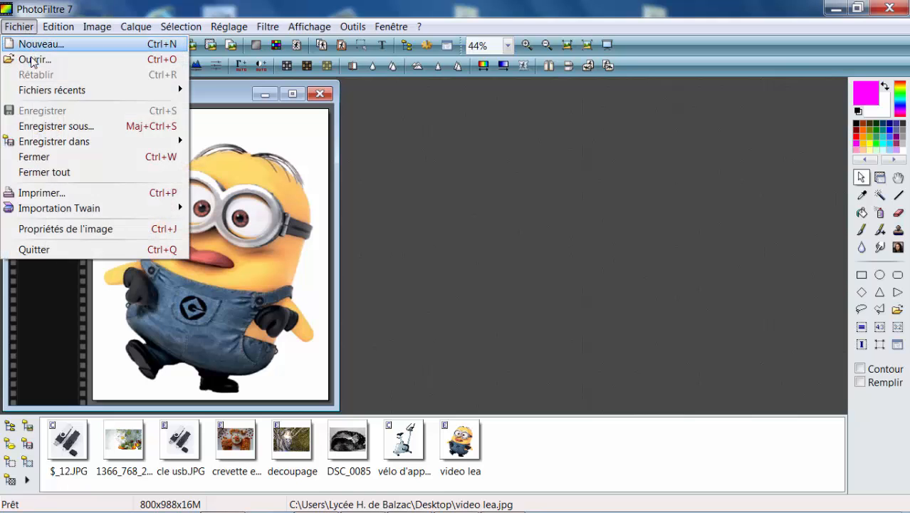
{"action": "left_click", "coordinate": [36, 61]}
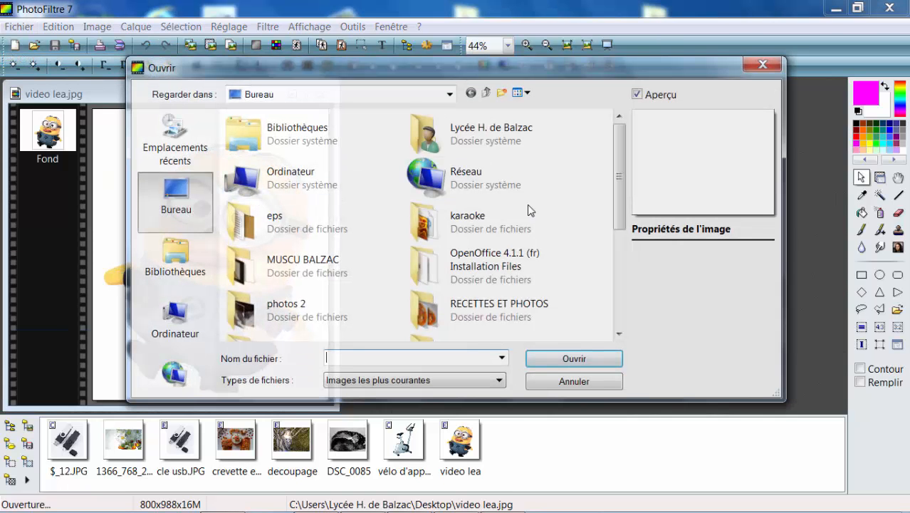
{"action": "left_click", "coordinate": [206, 259]}
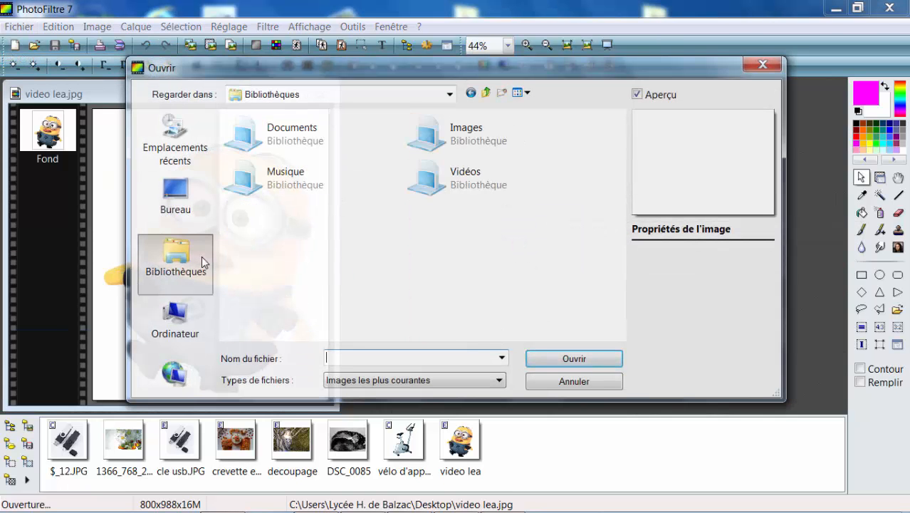
{"action": "double_click", "coordinate": [425, 143]}
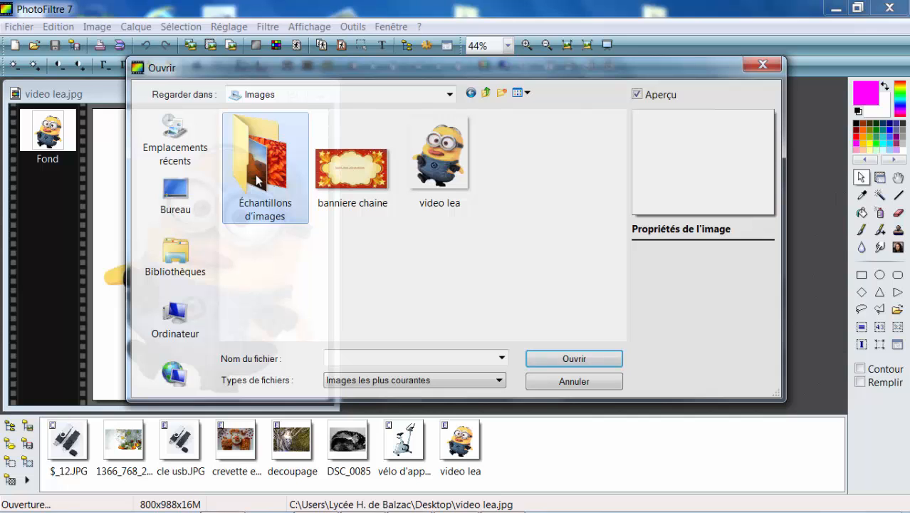
{"action": "double_click", "coordinate": [257, 175]}
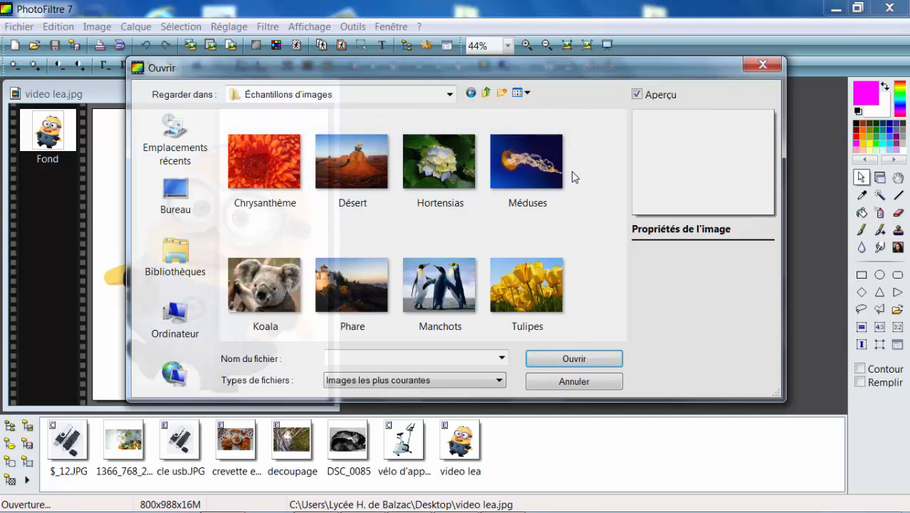
{"action": "double_click", "coordinate": [339, 314]}
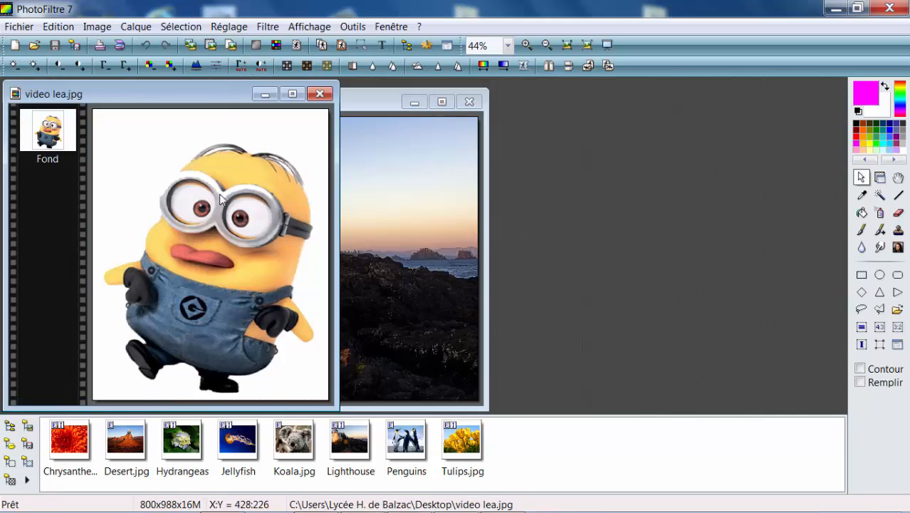
- Trace a closed polygon selection around the Minion's outline in video lea.jpg
{"action": "left_click", "coordinate": [878, 313]}
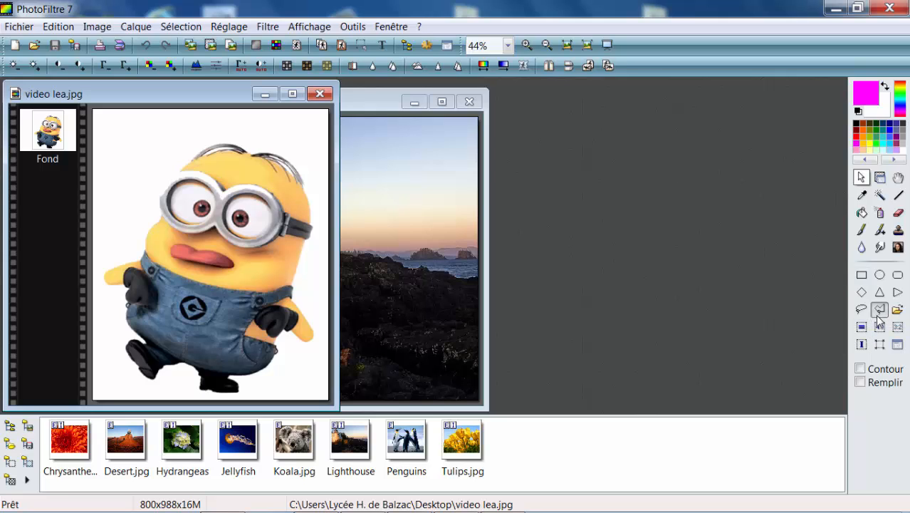
{"action": "left_click", "coordinate": [210, 391]}
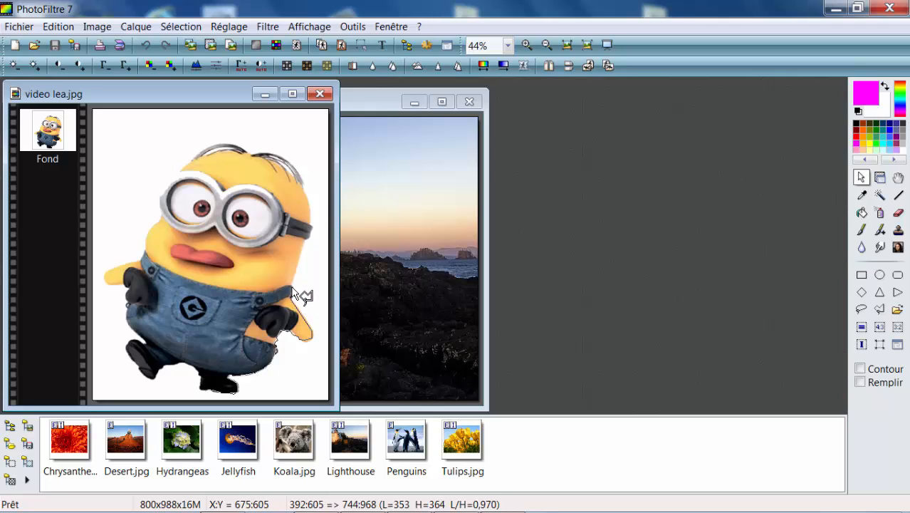
{"action": "left_click", "coordinate": [306, 238]}
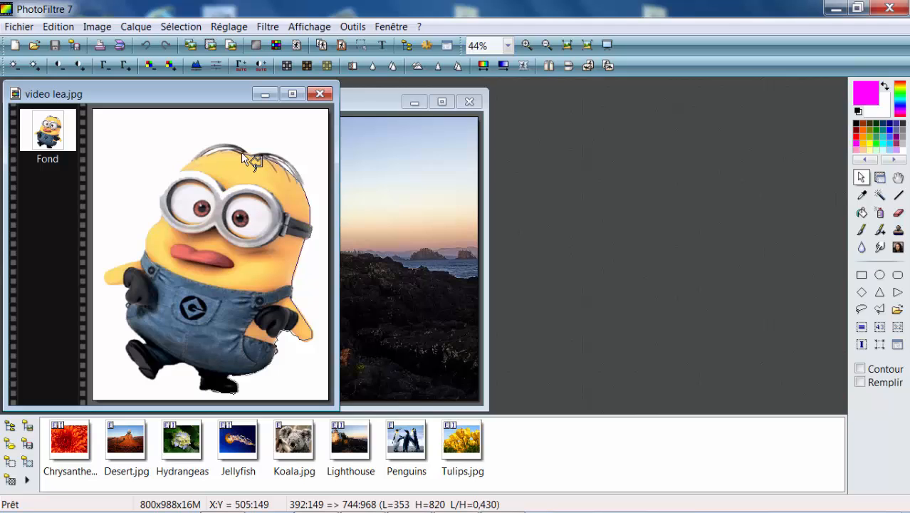
{"action": "left_click", "coordinate": [220, 151]}
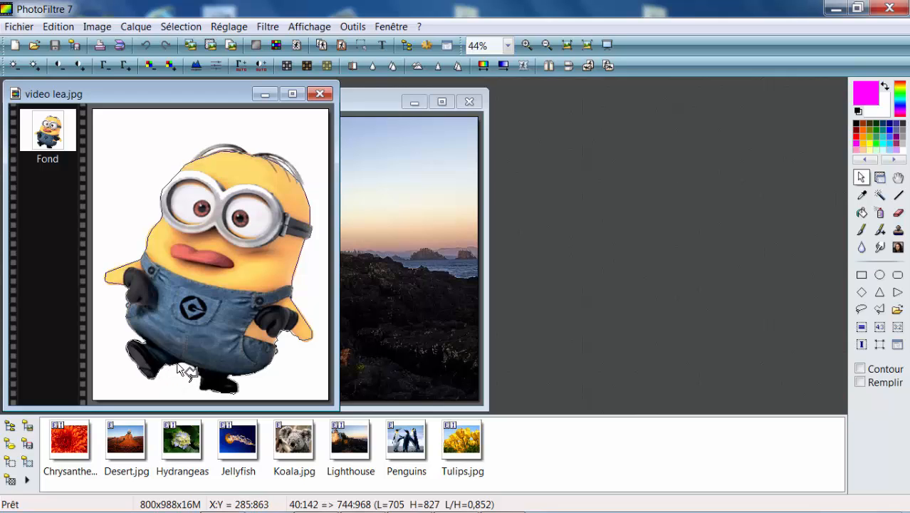
{"action": "left_click", "coordinate": [206, 393]}
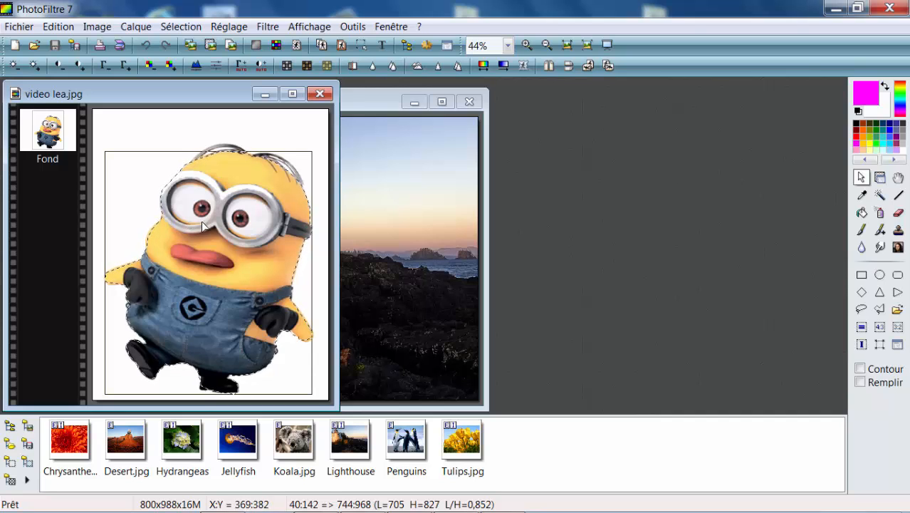
- Copy the selected Minion and paste it into Lighthouse.jpg as a new layer
{"action": "right_click", "coordinate": [204, 226]}
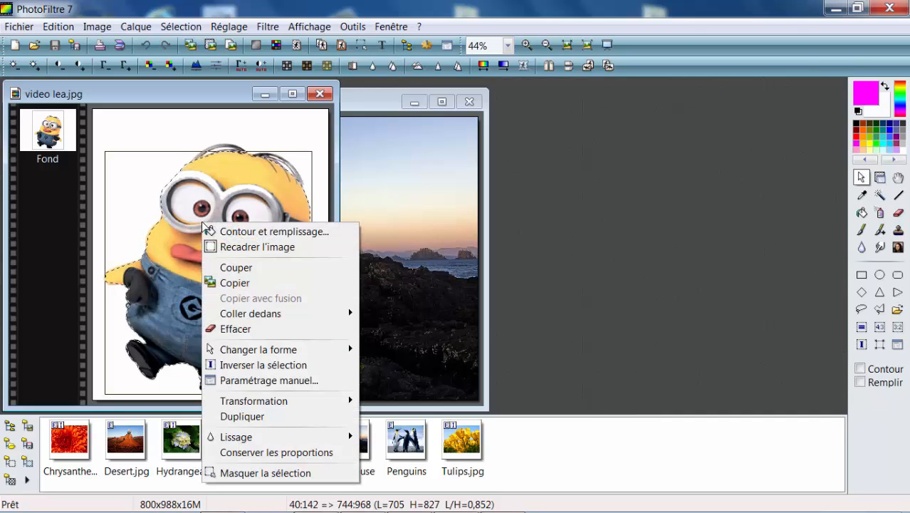
{"action": "left_click", "coordinate": [245, 284]}
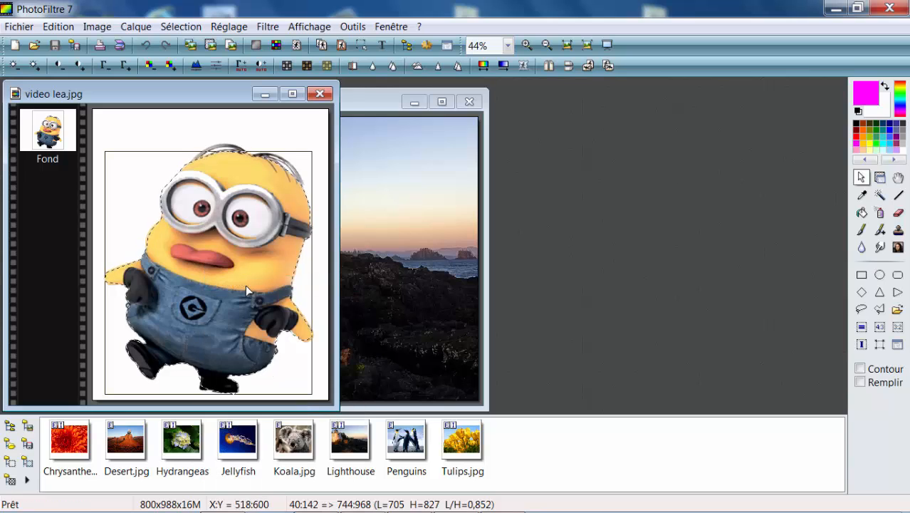
{"action": "left_click", "coordinate": [413, 243]}
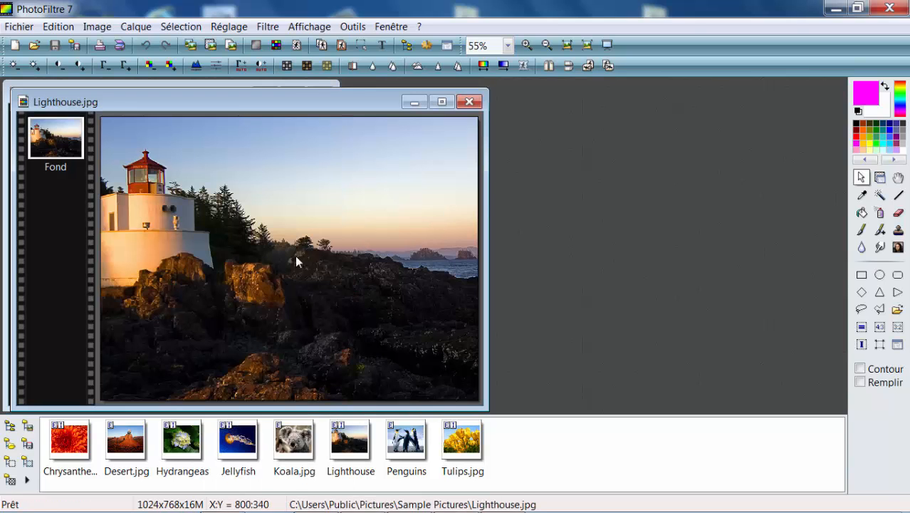
{"action": "right_click", "coordinate": [239, 238]}
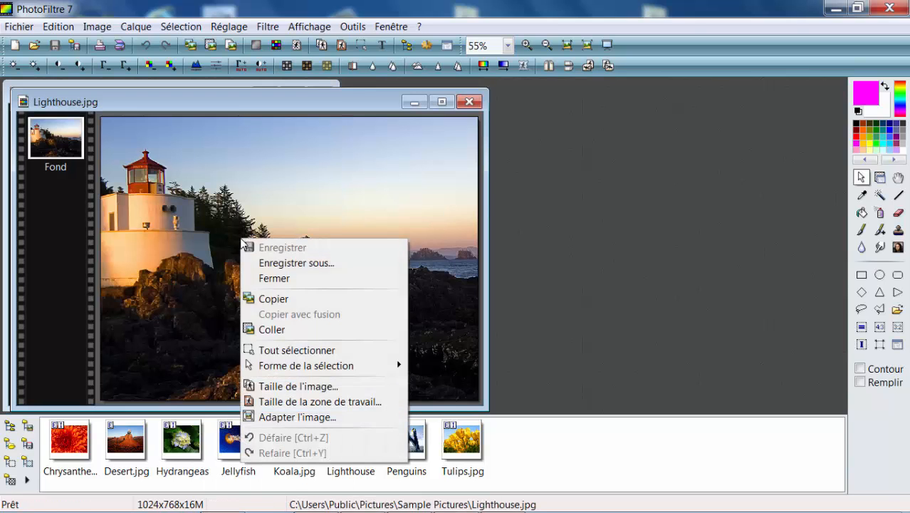
{"action": "left_click", "coordinate": [272, 329]}
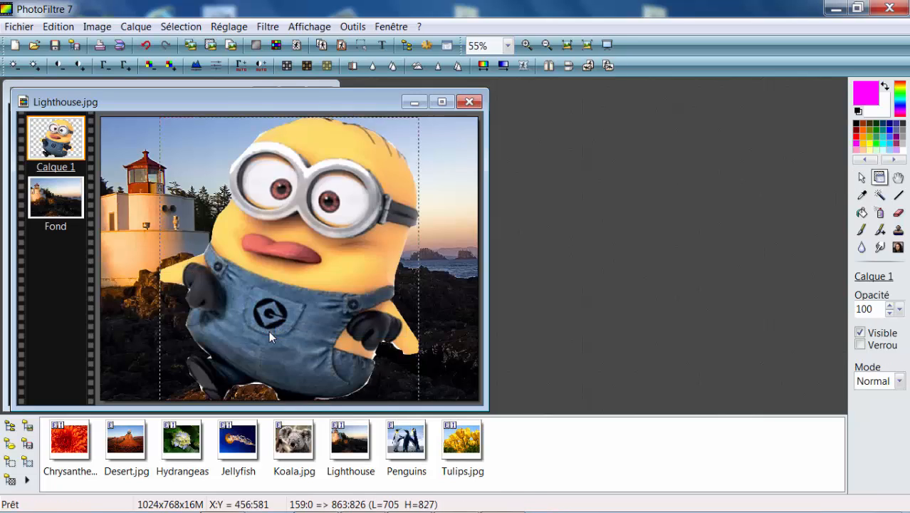
- Shrink the Minion layer to about 88 × 103 pixels and place it on the dark rocks in the lower part of the lighthouse photo
{"action": "right_click", "coordinate": [288, 265]}
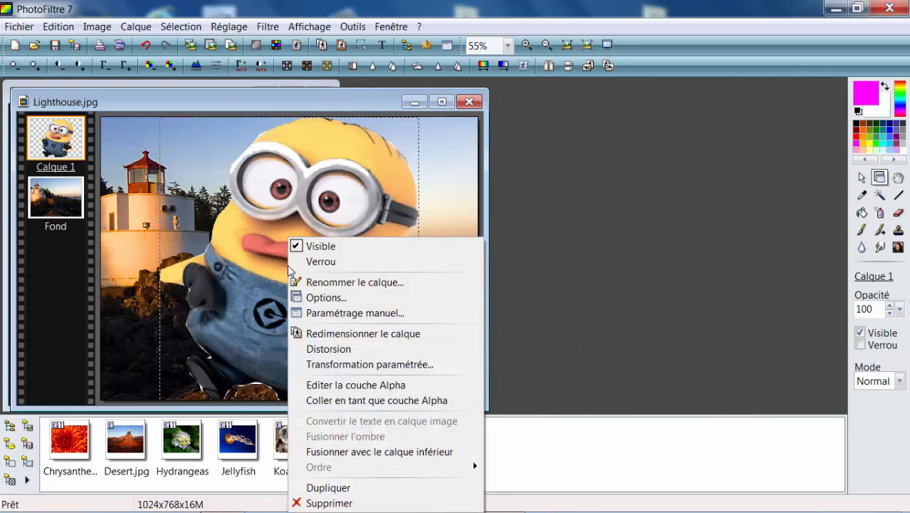
{"action": "left_click", "coordinate": [354, 335]}
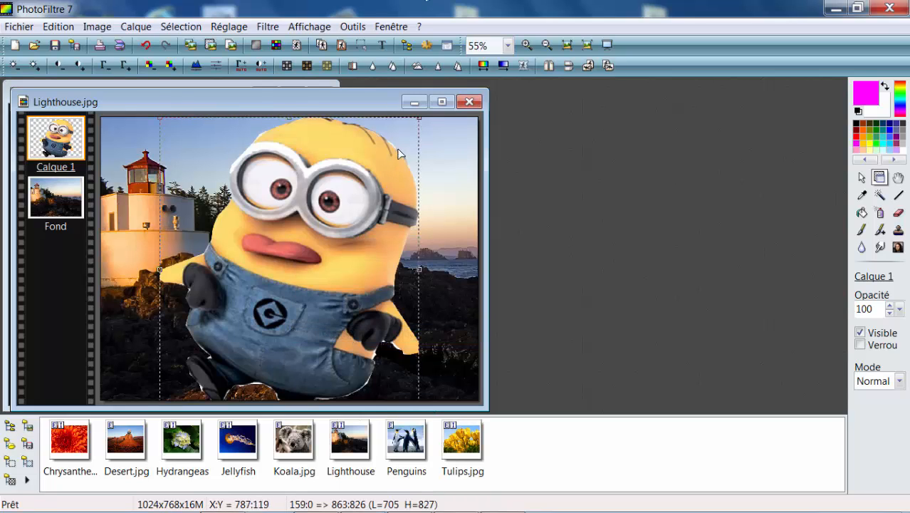
{"action": "left_click_drag", "start_coordinate": [421, 123], "coordinate": [264, 305]}
{"action": "left_click_drag", "start_coordinate": [213, 274], "coordinate": [241, 188]}
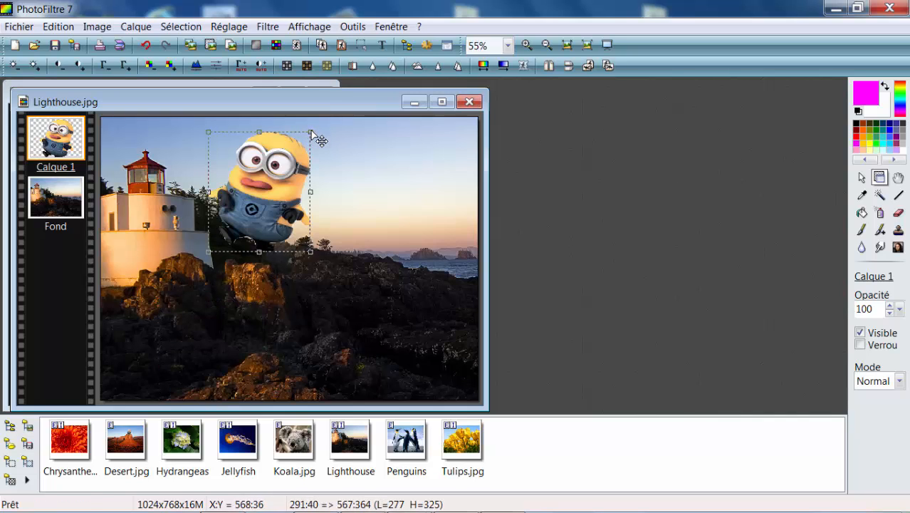
{"action": "left_click_drag", "start_coordinate": [311, 133], "coordinate": [259, 191]}
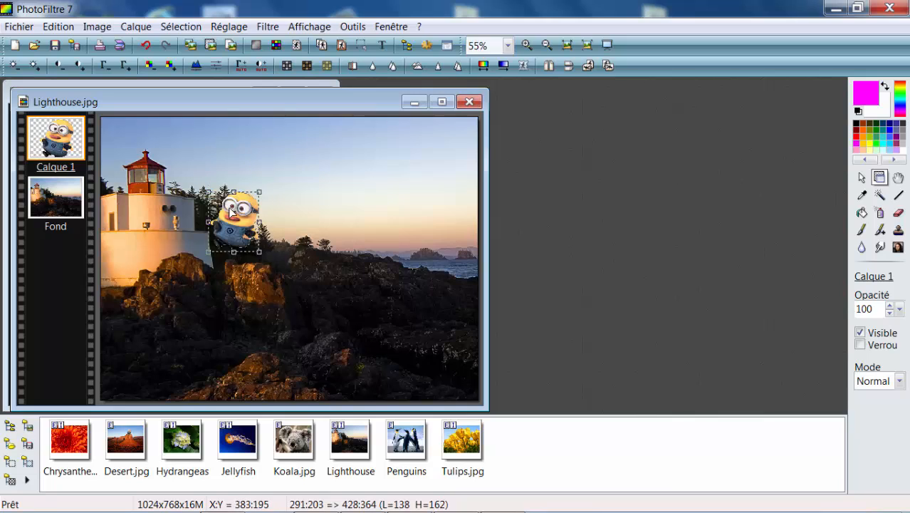
{"action": "left_click_drag", "start_coordinate": [235, 225], "coordinate": [258, 324]}
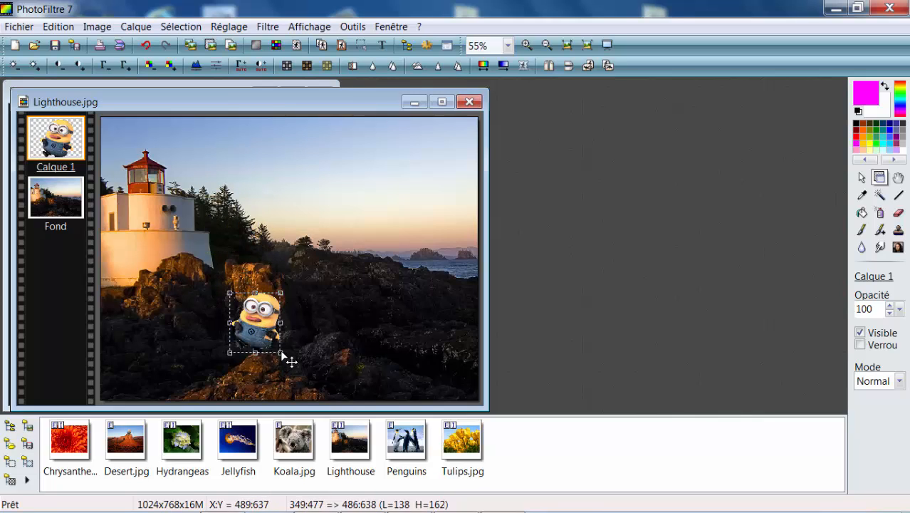
{"action": "left_click_drag", "start_coordinate": [291, 361], "coordinate": [267, 332]}
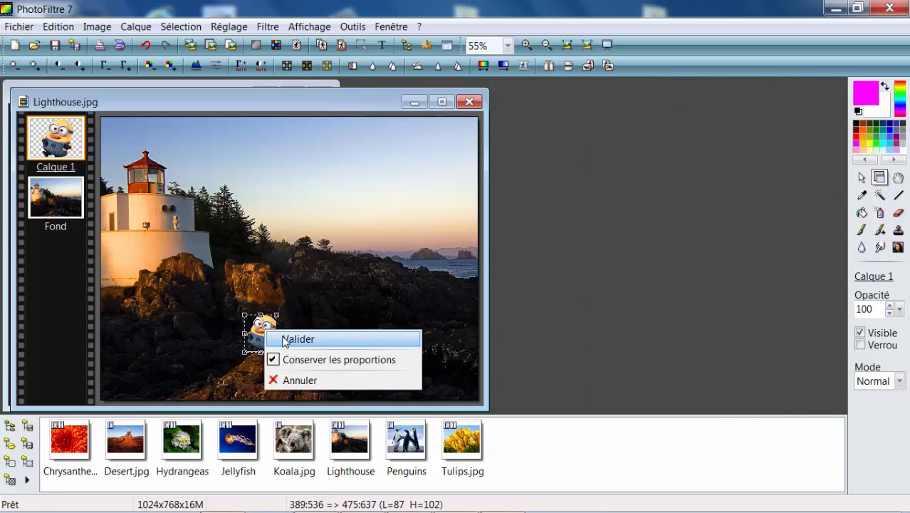
{"action": "left_click", "coordinate": [284, 340]}
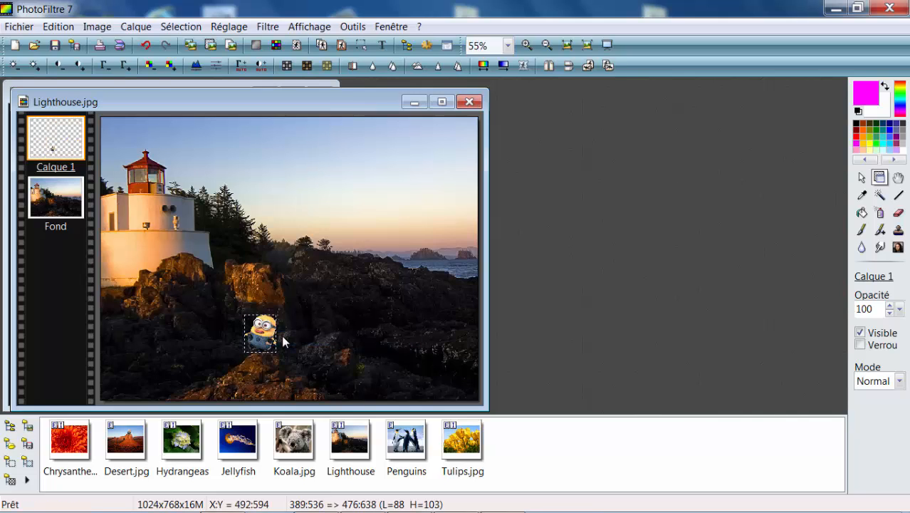
- Save Lighthouse.jpg without layer support, as a standard-format JPEG with compression 90 and EXIF/IPTC information kept
{"action": "left_click", "coordinate": [54, 45]}
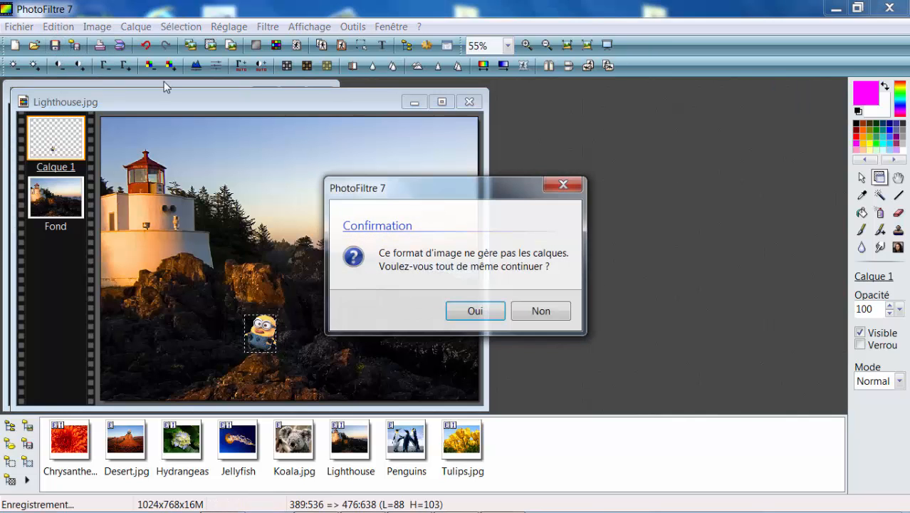
{"action": "left_click", "coordinate": [476, 311]}
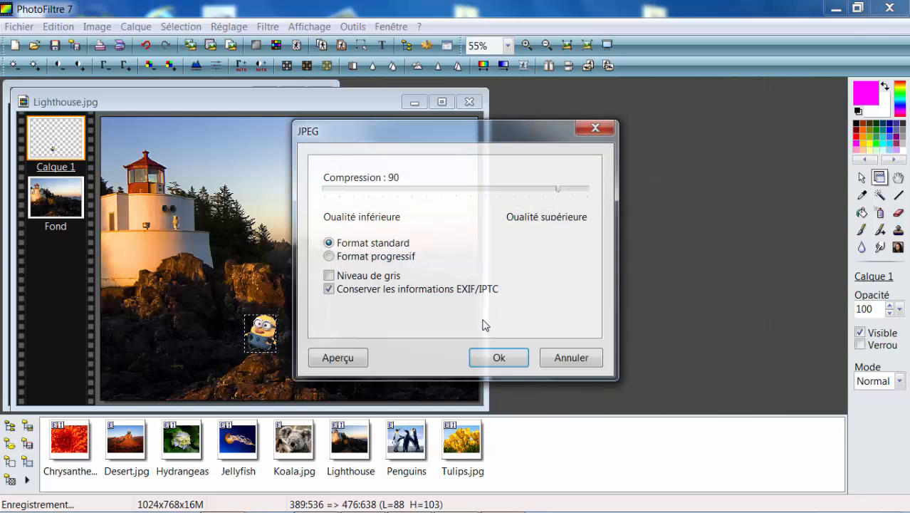
{"action": "left_click", "coordinate": [499, 358]}
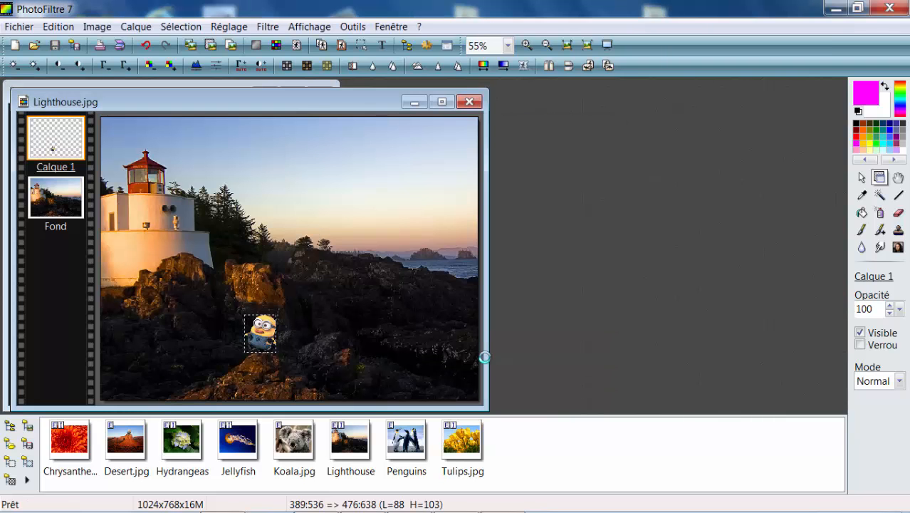